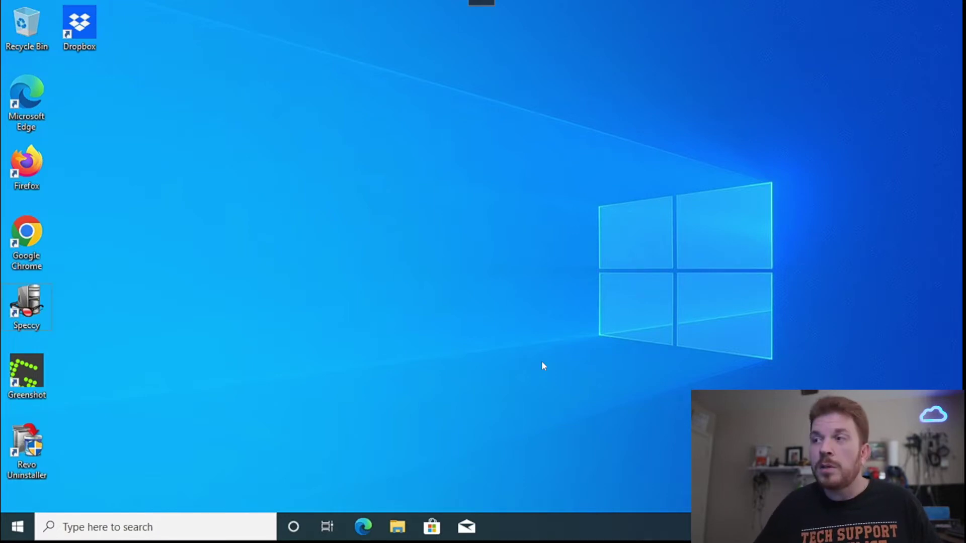
- Open Device Manager from the About page's Related settings, reached with Win+Pause
{"action": "key", "text": "super+Pause"}
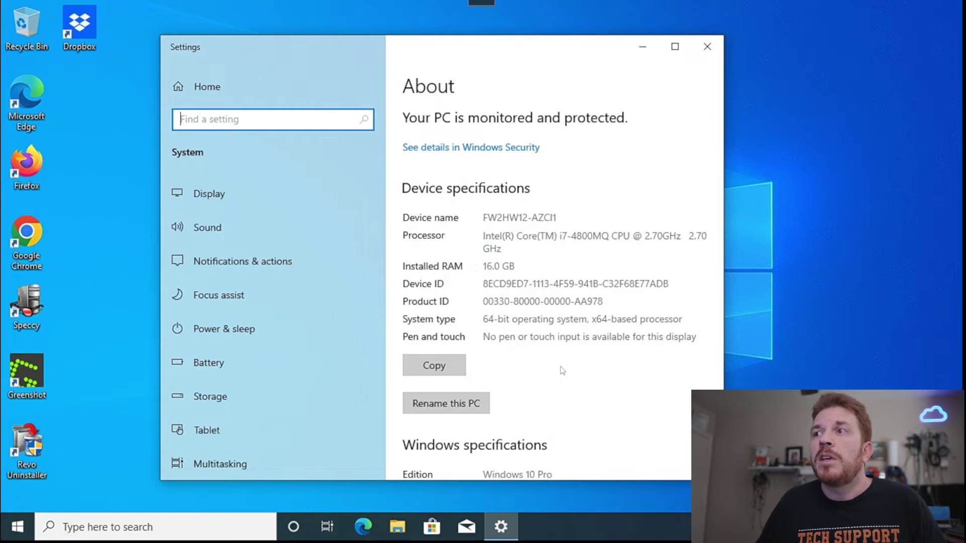
{"action": "scroll", "coordinate": [562, 371], "scroll_direction": "down", "scroll_amount": 10}
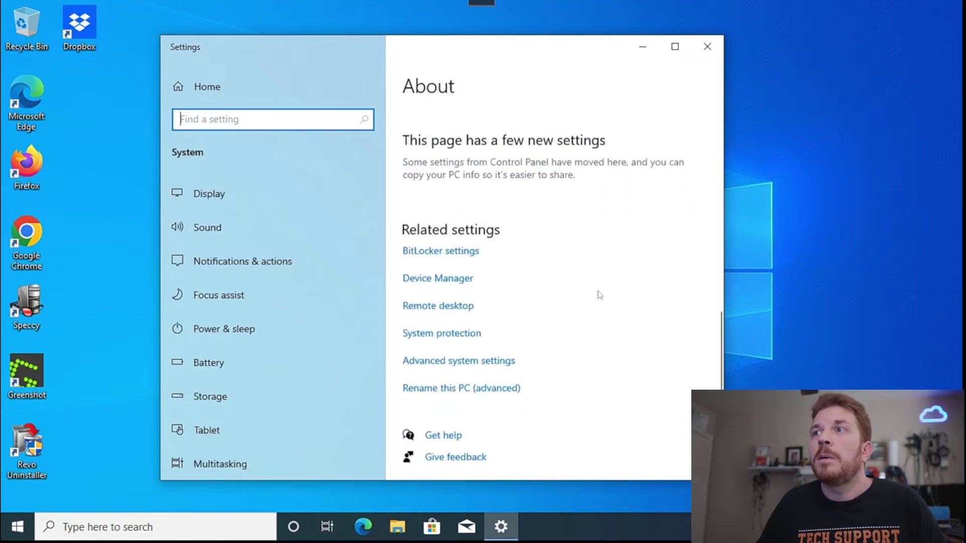
{"action": "left_click", "coordinate": [445, 290]}
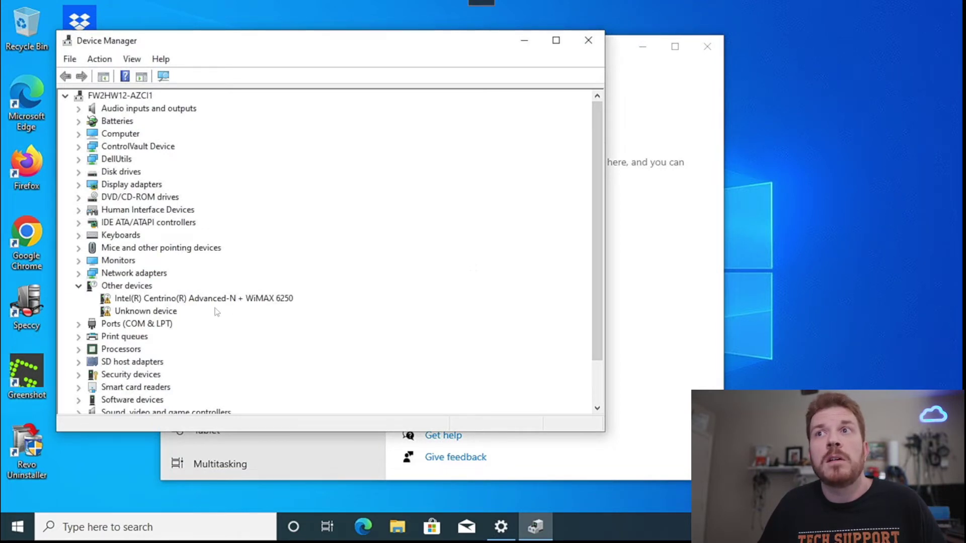
- Show the Unknown device's Hardware Ids on its Details properties tab
{"action": "left_click", "coordinate": [145, 312]}
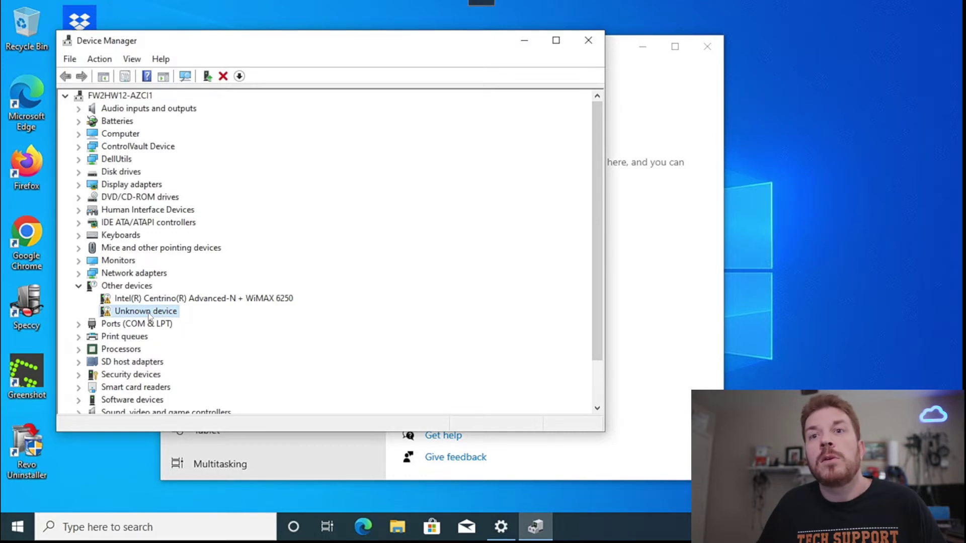
{"action": "double_click", "coordinate": [149, 312]}
{"action": "left_click", "coordinate": [275, 105]}
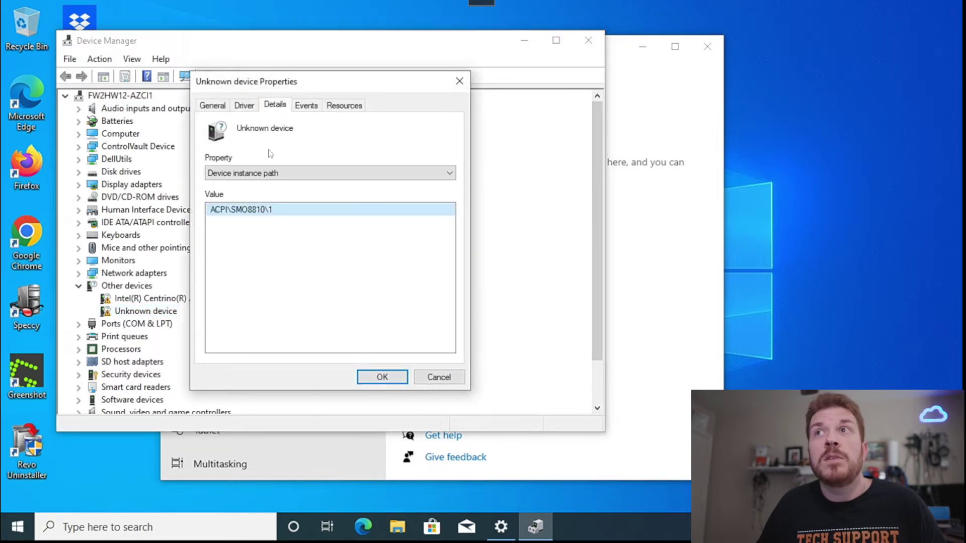
{"action": "left_click", "coordinate": [251, 174]}
{"action": "left_click", "coordinate": [251, 192]}
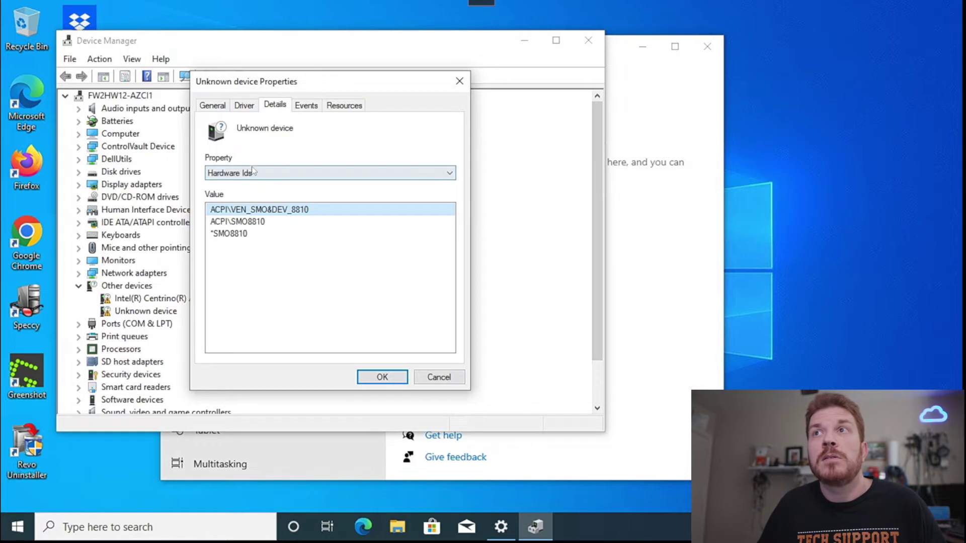
- Copy the ACPI\VEN_SMO&DEV_8810 hardware ID and launch Google Chrome
{"action": "right_click", "coordinate": [296, 210]}
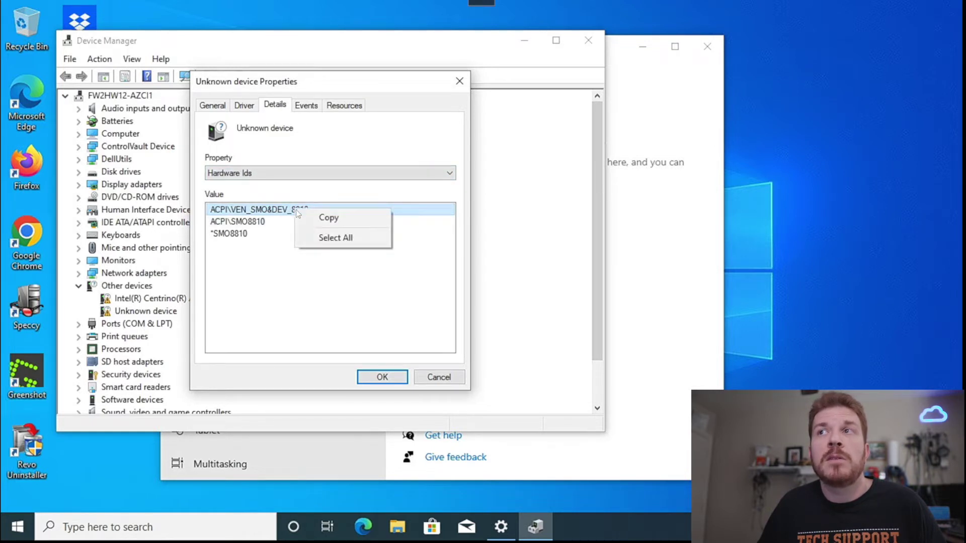
{"action": "left_click", "coordinate": [330, 218]}
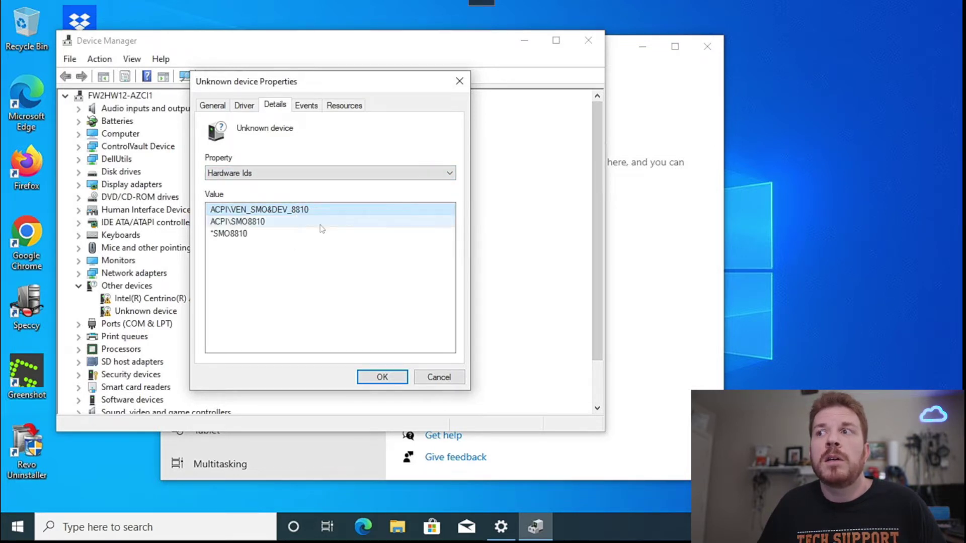
{"action": "double_click", "coordinate": [36, 236]}
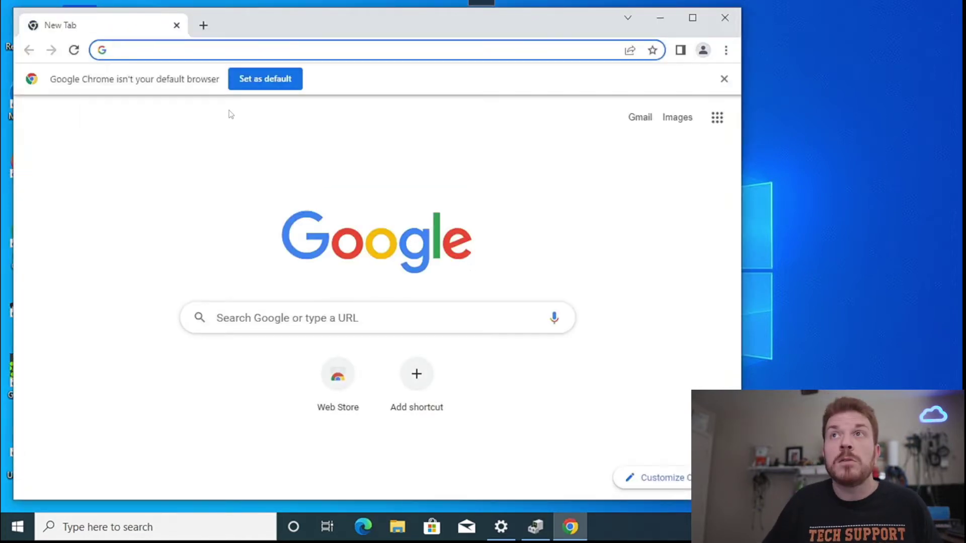
- Search the web for ACPI\VEN_SMO&DEV_8810, identifying it as Dell's free-fall accelerometer
{"action": "key", "text": "ctrl+v"}
{"action": "key", "text": "Return"}
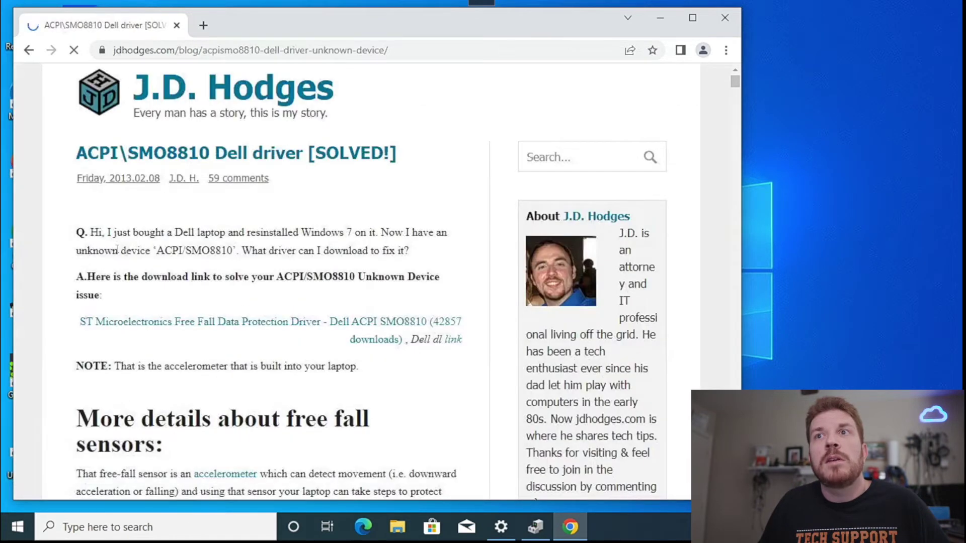
{"action": "scroll", "coordinate": [102, 295], "scroll_direction": "down", "scroll_amount": 7}
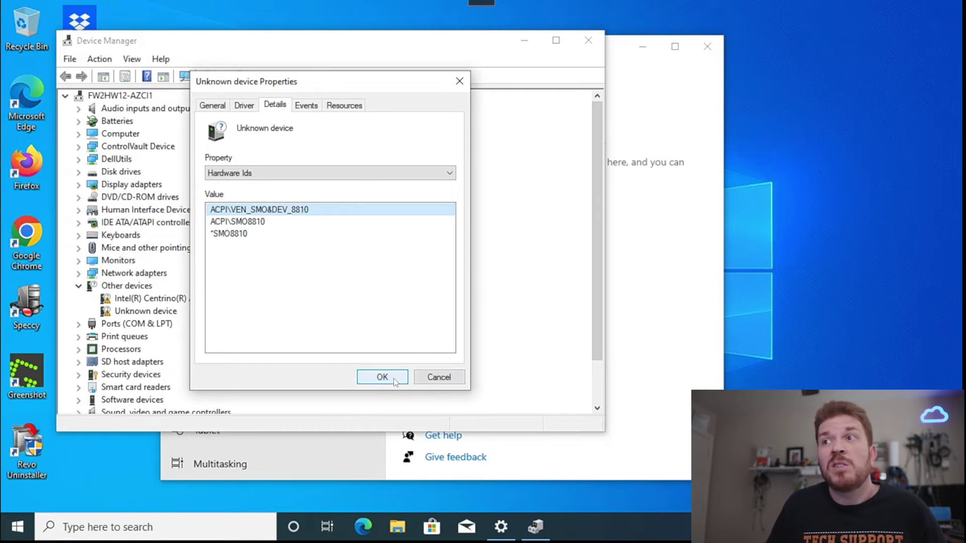
- Open the Intel Centrino WiMAX 6250 properties and paste its hardware ID into Chrome
{"action": "left_click", "coordinate": [437, 382]}
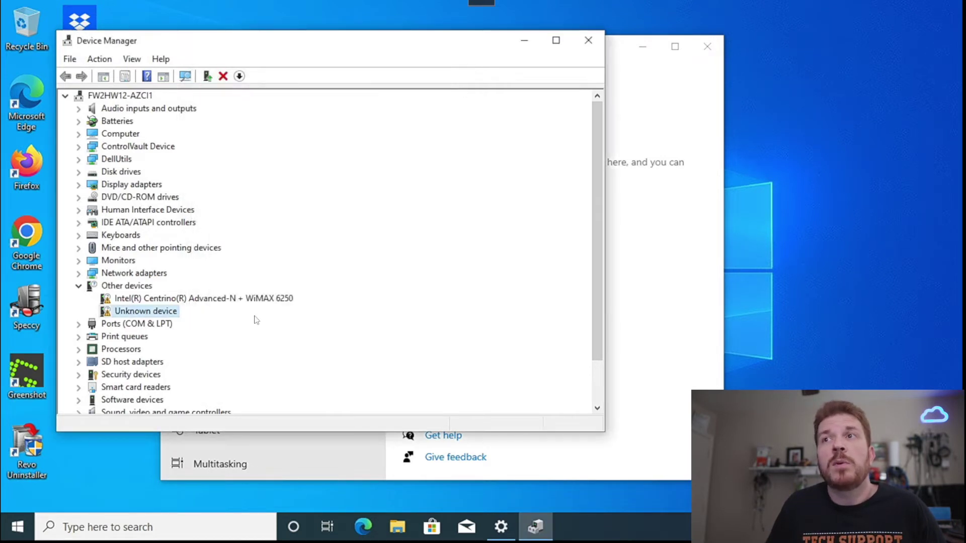
{"action": "double_click", "coordinate": [178, 300]}
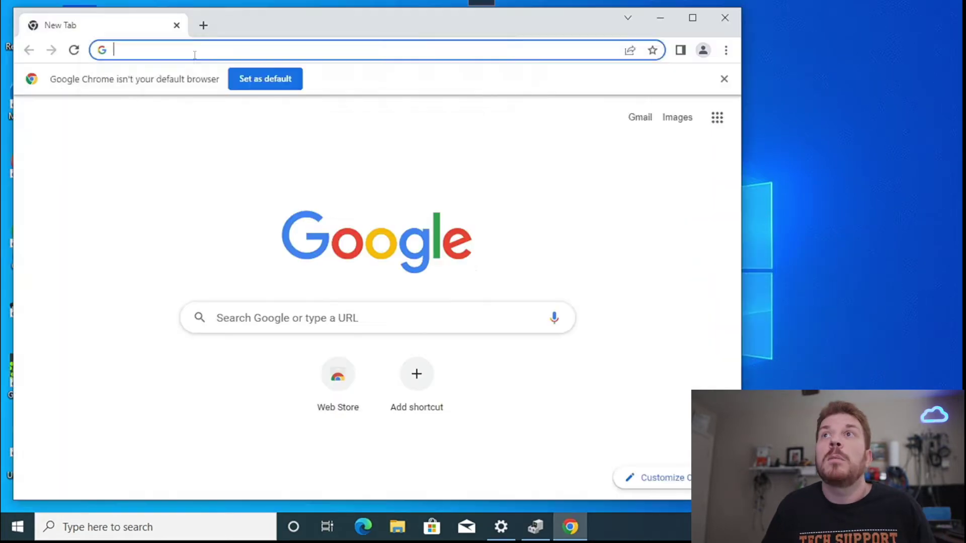
{"action": "key", "text": "ctrl+v"}
- Search USB\VID_8086&PID_0188&REV_0000 and open the first WiMAX 6250 driver result
{"action": "key", "text": "Return"}
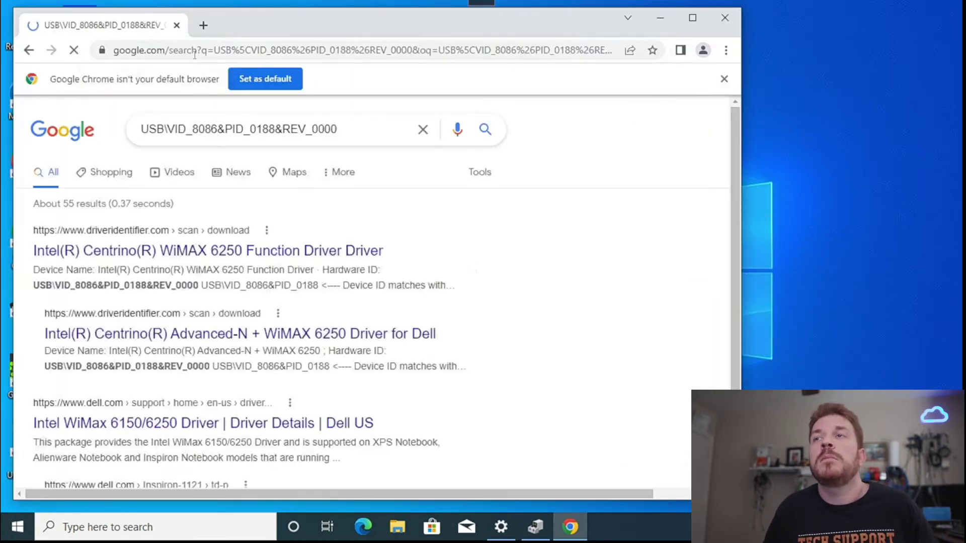
{"action": "left_click", "coordinate": [243, 249]}
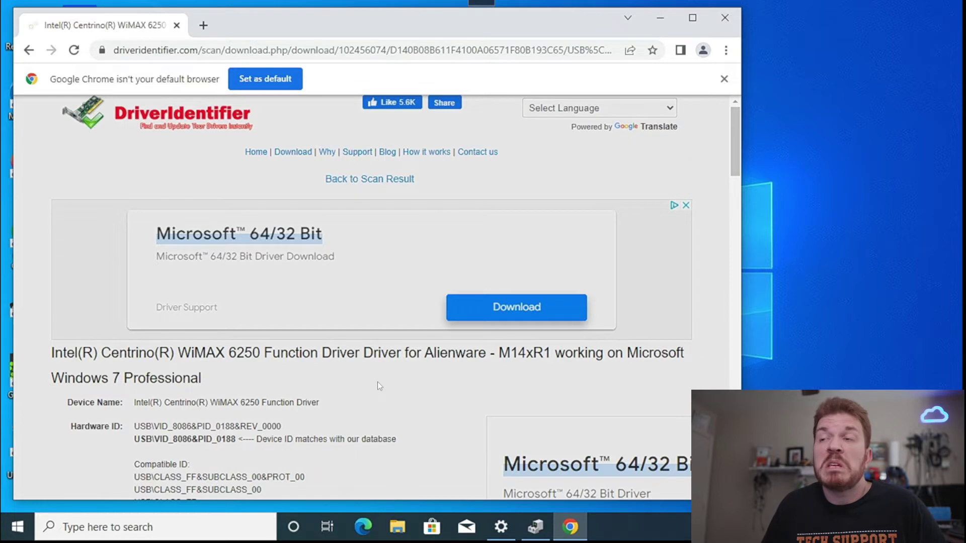
{"action": "scroll", "coordinate": [378, 384], "scroll_direction": "down", "scroll_amount": 3}
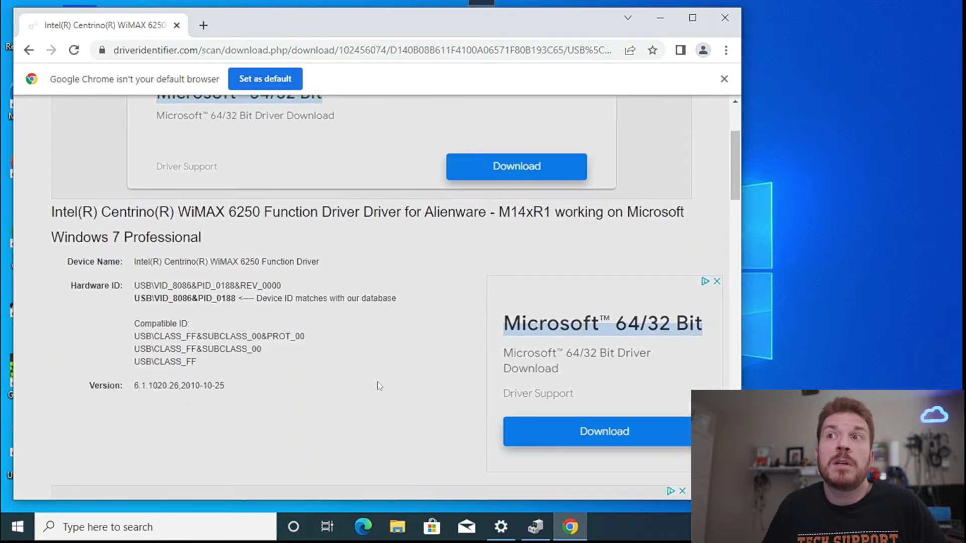
{"action": "scroll", "coordinate": [378, 385], "scroll_direction": "down", "scroll_amount": 3}
{"action": "scroll", "coordinate": [371, 317], "scroll_direction": "down", "scroll_amount": 3}
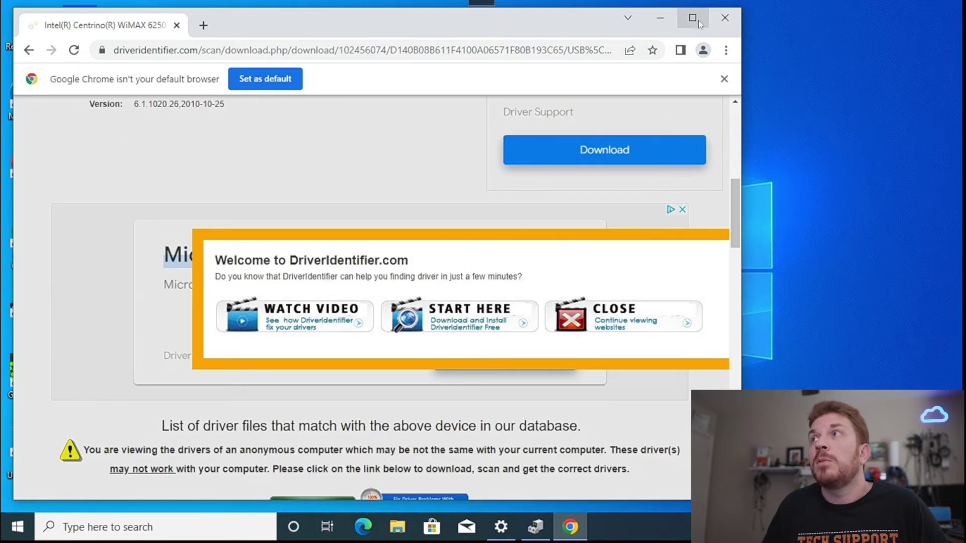
- Maximize Chrome and choose Download on the Dell Wimax_Intel_W8 driver row
{"action": "left_click", "coordinate": [698, 18]}
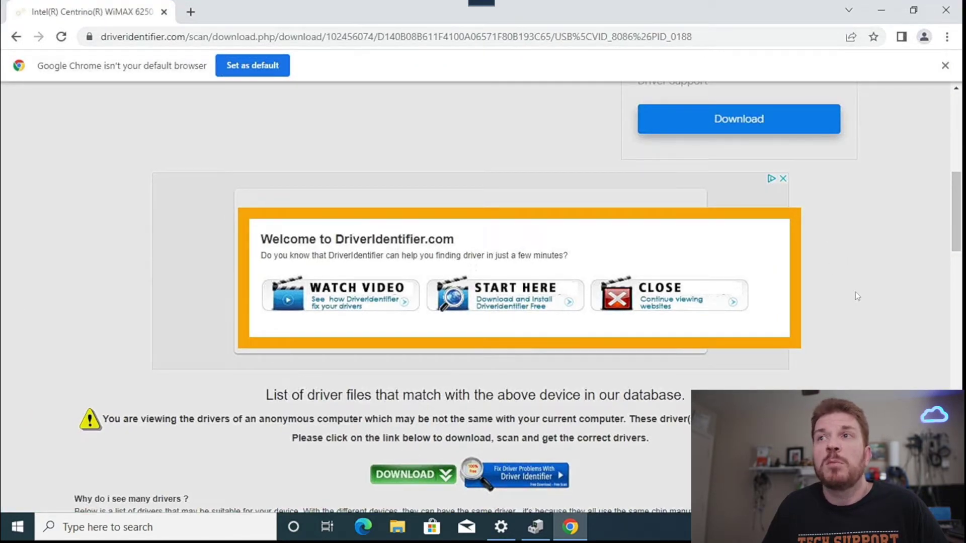
{"action": "scroll", "coordinate": [483, 331], "scroll_direction": "down", "scroll_amount": 3}
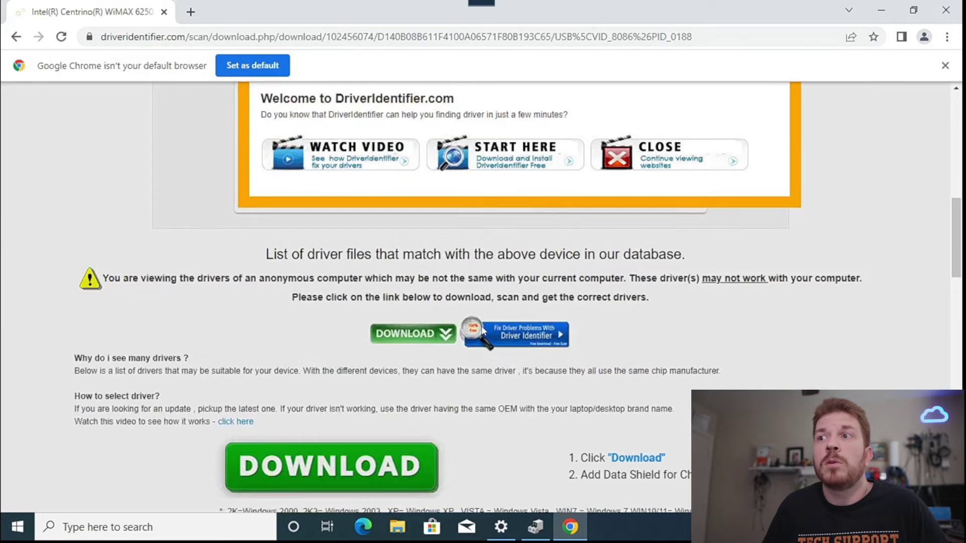
{"action": "scroll", "coordinate": [483, 330], "scroll_direction": "down", "scroll_amount": 6}
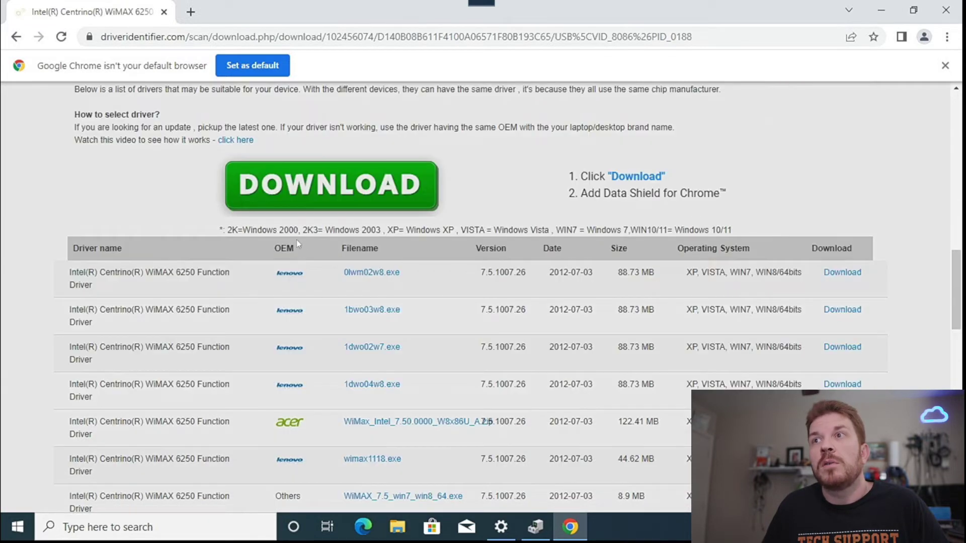
{"action": "scroll", "coordinate": [315, 304], "scroll_direction": "down", "scroll_amount": 3}
{"action": "scroll", "coordinate": [306, 276], "scroll_direction": "down", "scroll_amount": 3}
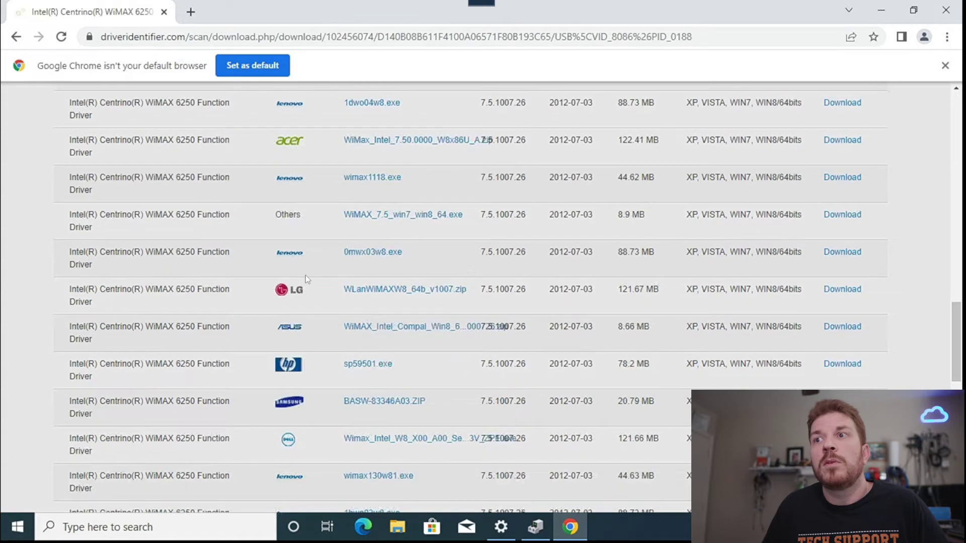
{"action": "scroll", "coordinate": [306, 276], "scroll_direction": "down", "scroll_amount": 3}
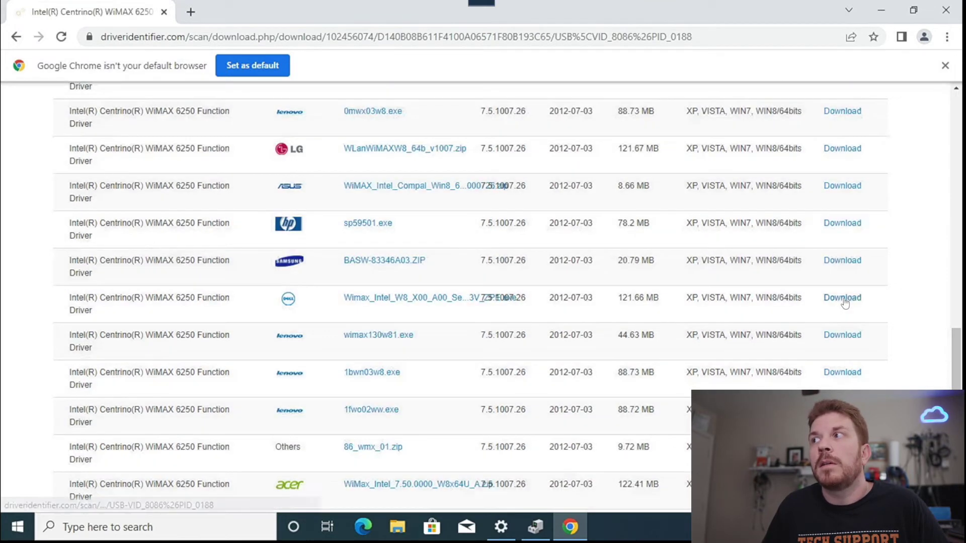
{"action": "left_click", "coordinate": [845, 303]}
{"action": "left_click", "coordinate": [607, 259]}
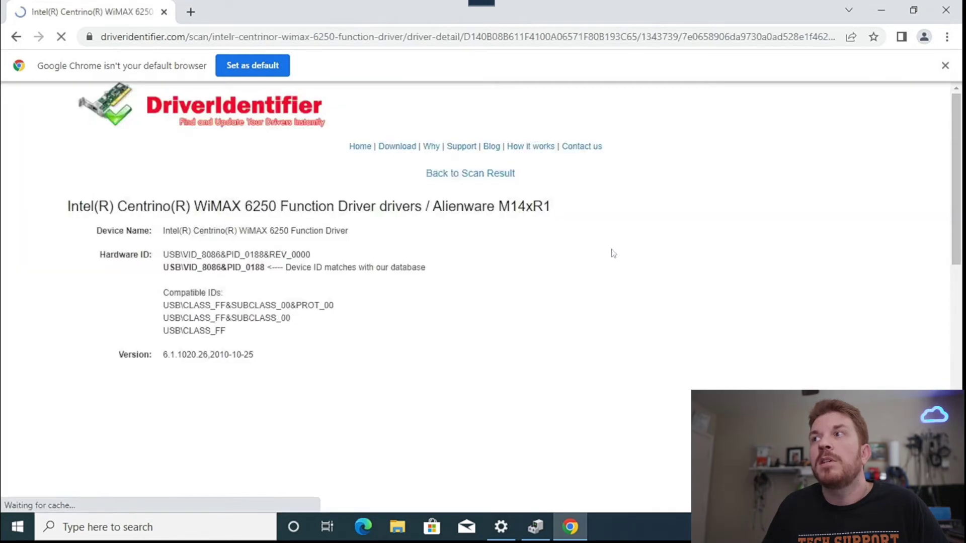
{"action": "scroll", "coordinate": [579, 251], "scroll_direction": "down", "scroll_amount": 6}
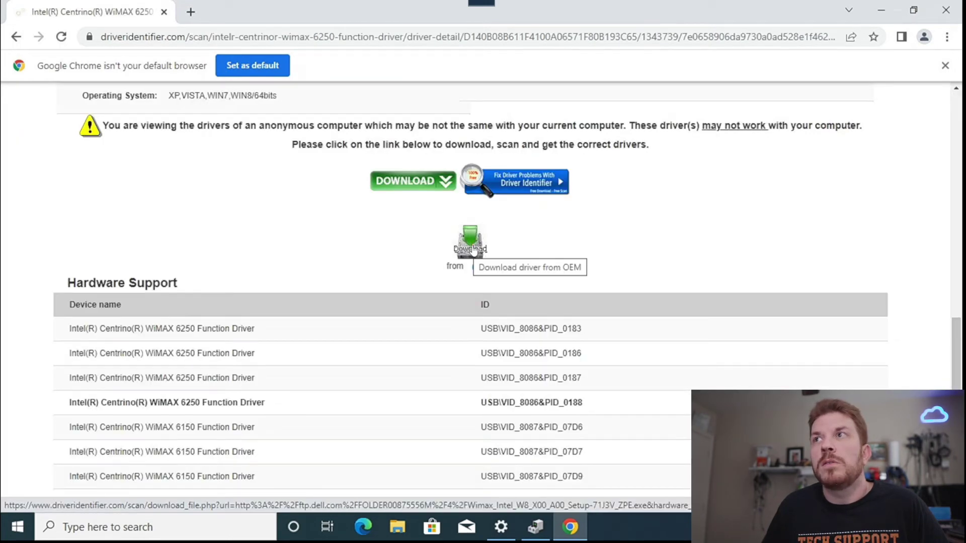
{"action": "left_click", "coordinate": [473, 252]}
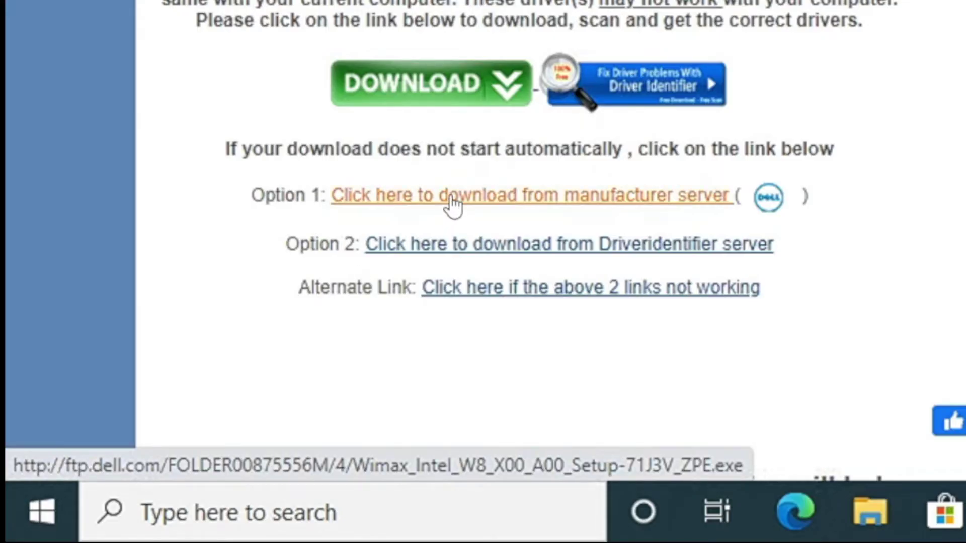
{"action": "left_click", "coordinate": [453, 201]}
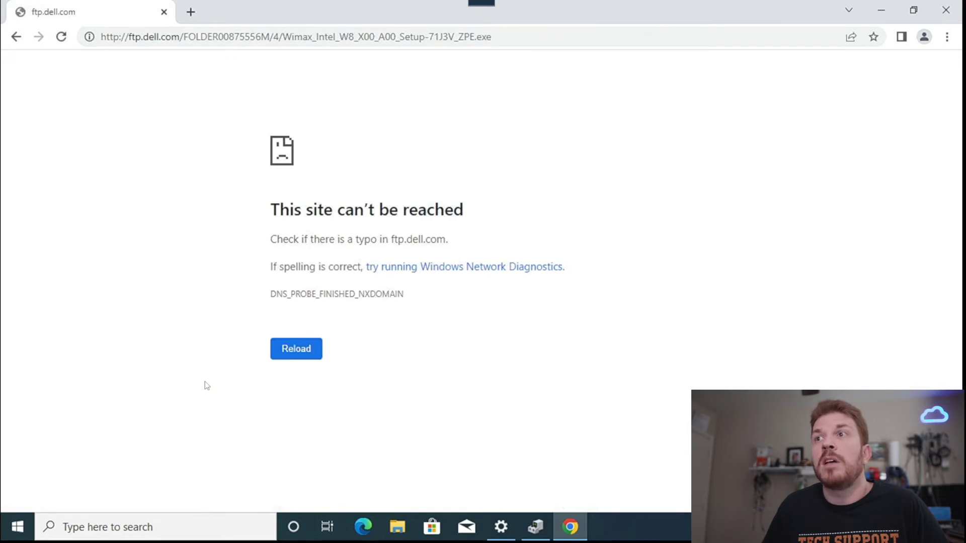
{"action": "left_click", "coordinate": [16, 39]}
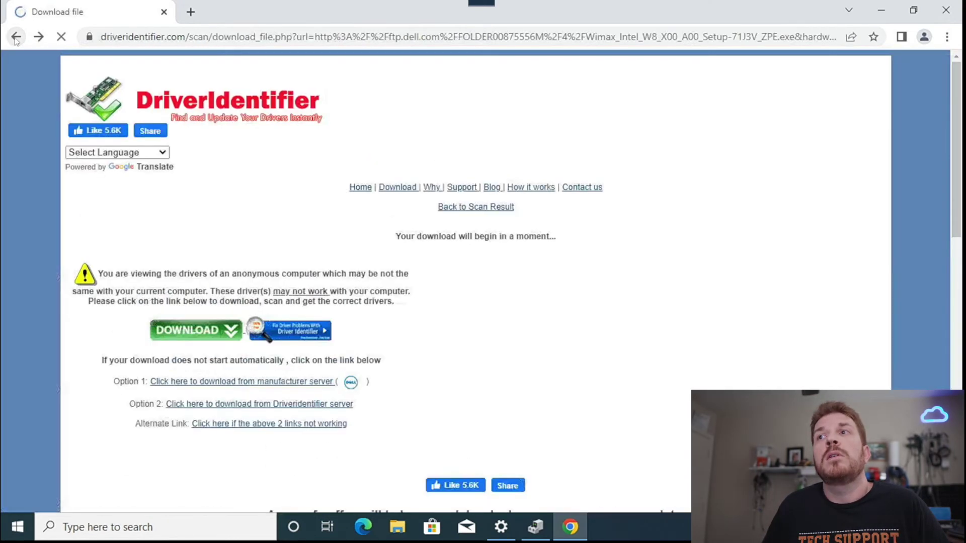
- Take the DriverIdentifier-server download link and paste it into a new tab
{"action": "left_click", "coordinate": [240, 405]}
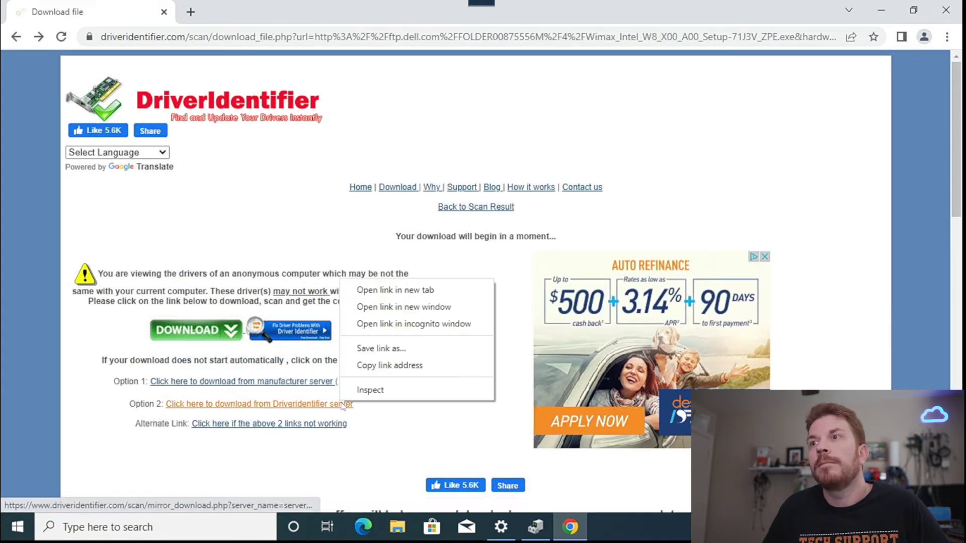
{"action": "left_click", "coordinate": [191, 12]}
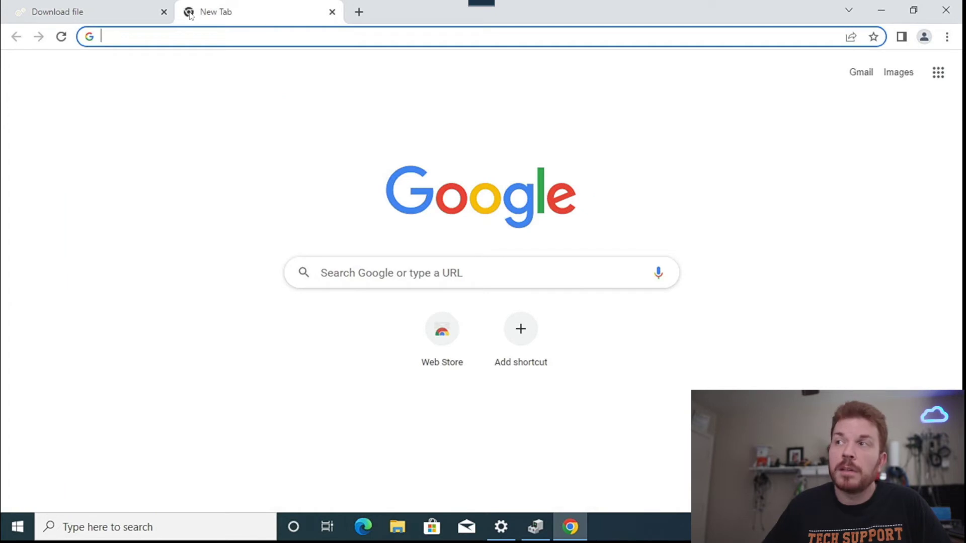
{"action": "key", "text": "ctrl+v"}
- Load the pasted DriverIdentifier link to download the Wimax_Intel_W8 package
{"action": "key", "text": "Return"}
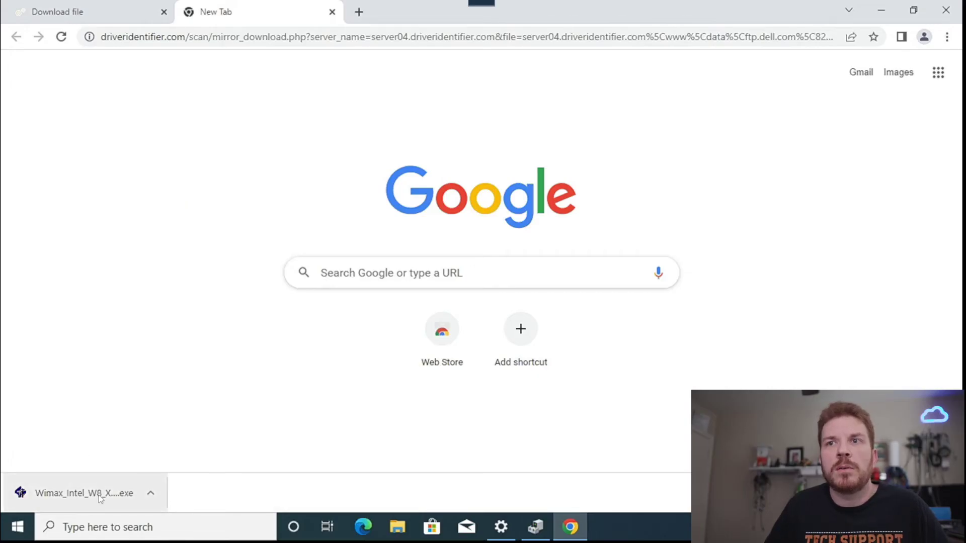
- Run the downloaded Wimax_Intel_W8 exe, confirm WiMAX 6250's VID_8086&PID_0188 ID, and minimize Device Manager
{"action": "left_click", "coordinate": [98, 495]}
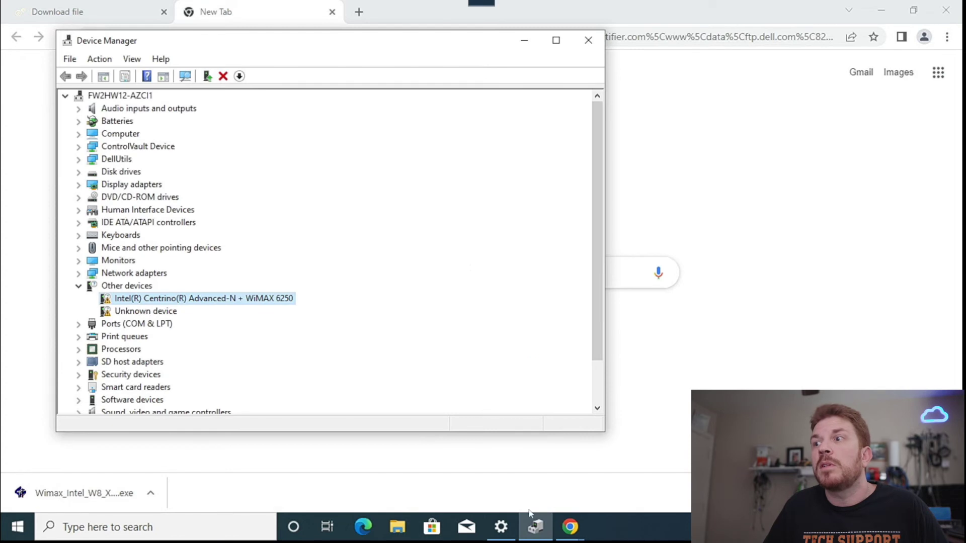
{"action": "double_click", "coordinate": [282, 300]}
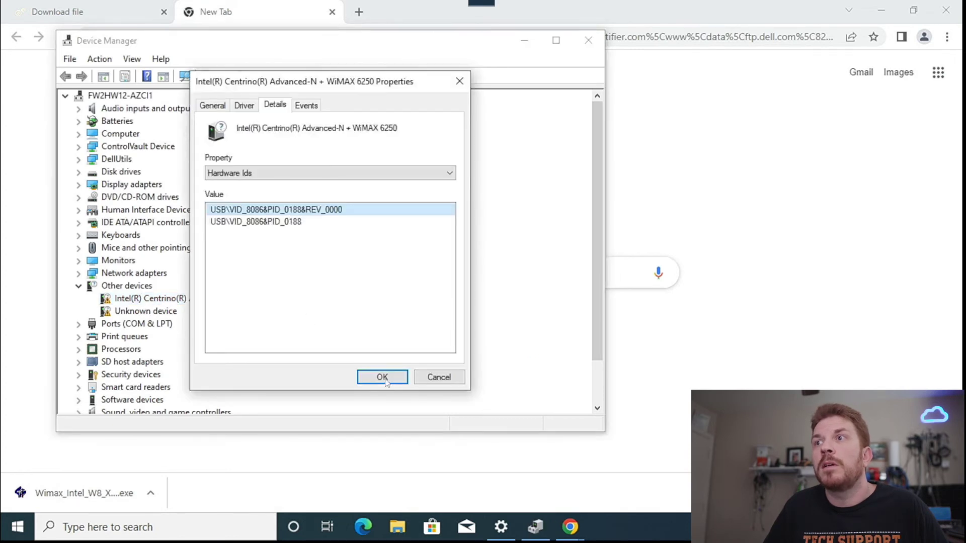
{"action": "left_click", "coordinate": [431, 378]}
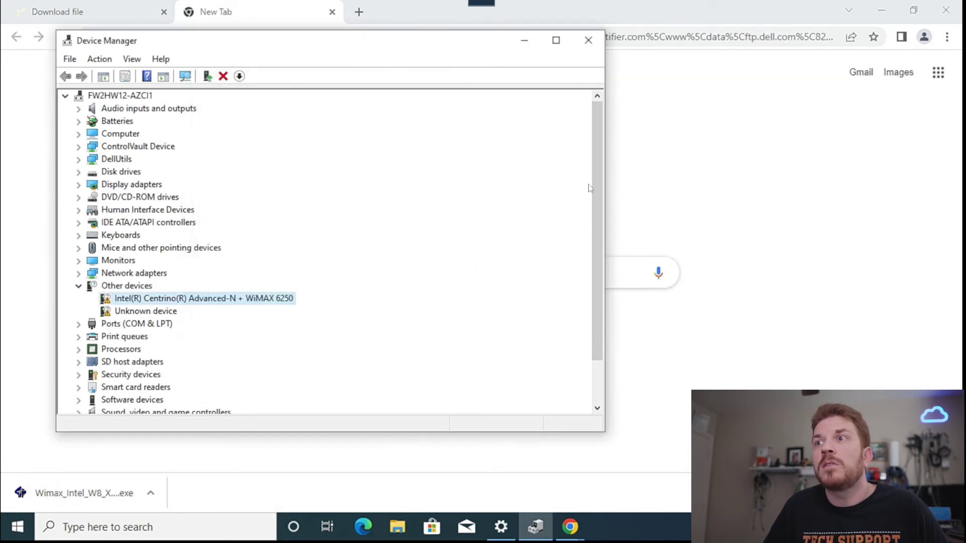
{"action": "left_click", "coordinate": [525, 40]}
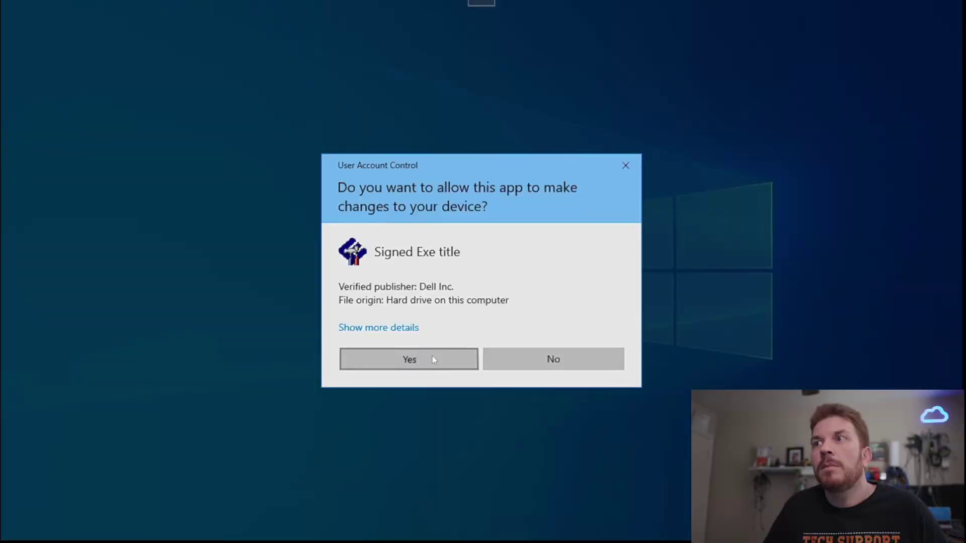
- Allow the Dell package and unzip its driver files into a newly created default folder
{"action": "left_click", "coordinate": [431, 360]}
{"action": "left_click", "coordinate": [527, 295]}
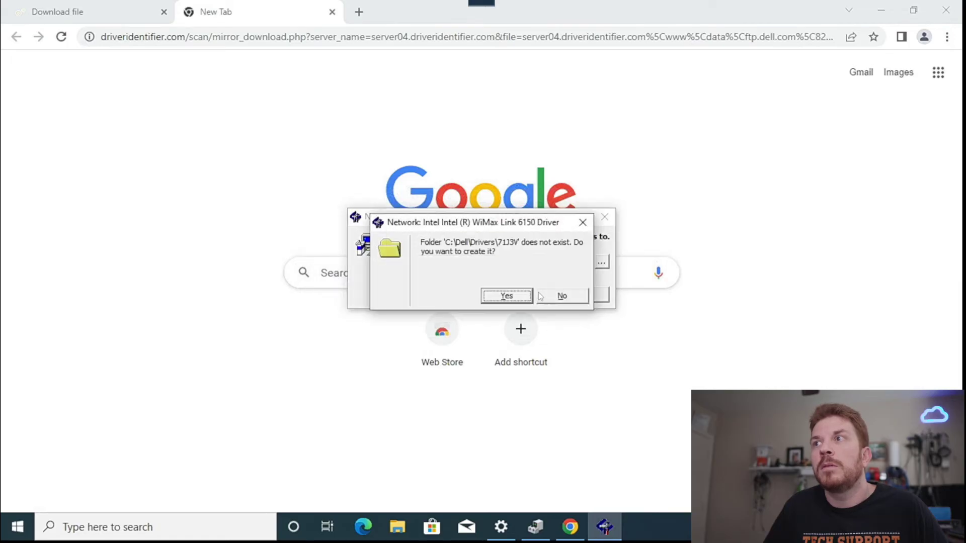
{"action": "left_click", "coordinate": [507, 297]}
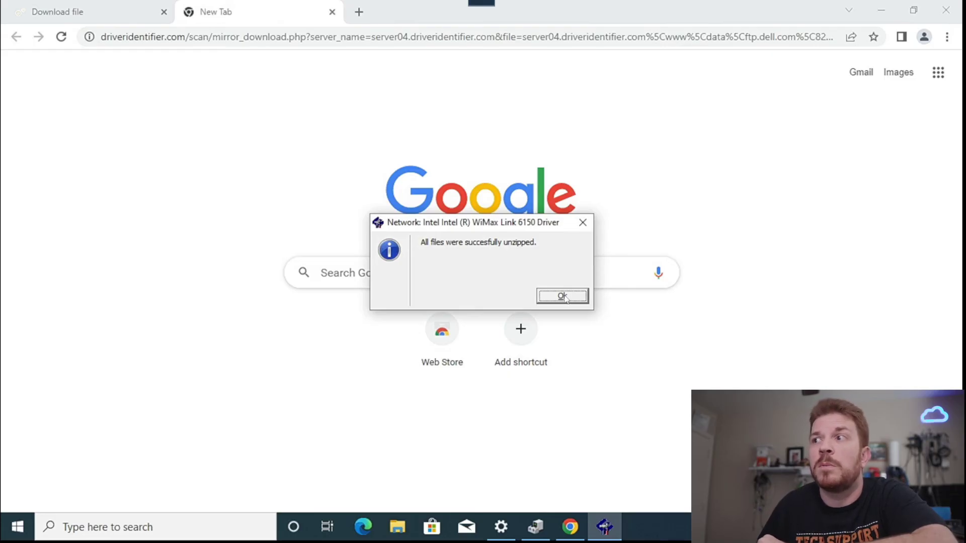
{"action": "left_click", "coordinate": [563, 296]}
- Accept the Intel PROSet/Wireless WiMAX licence agreement and start the installation
{"action": "left_click", "coordinate": [555, 374]}
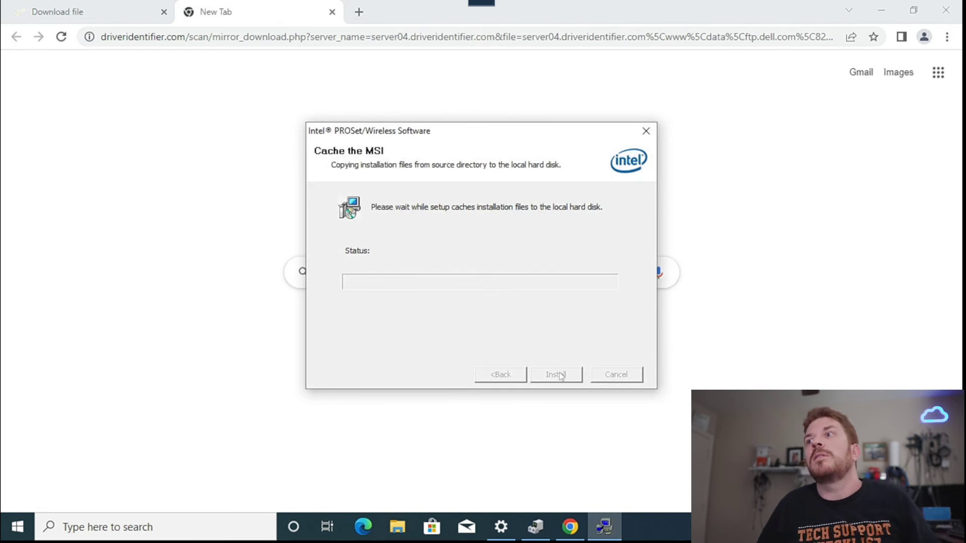
{"action": "left_click", "coordinate": [425, 326]}
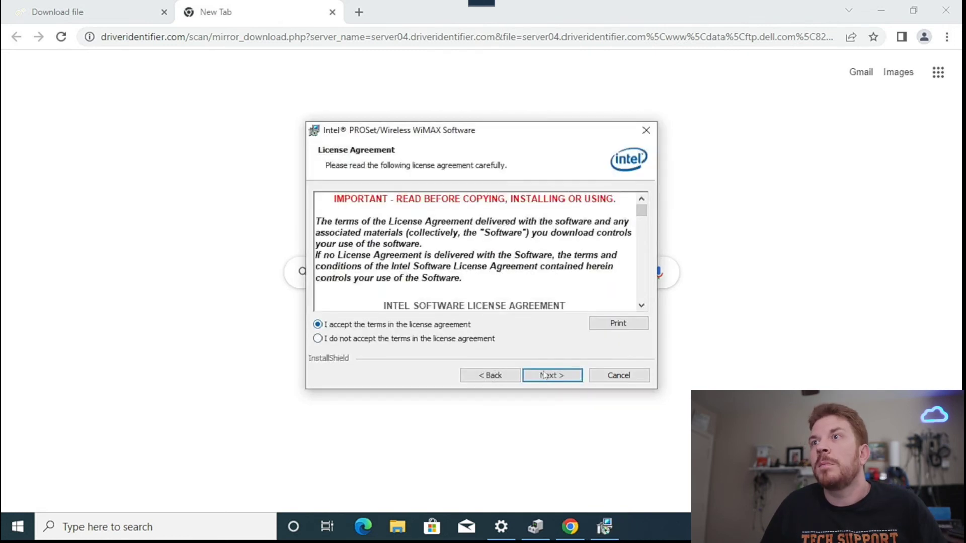
{"action": "left_click", "coordinate": [544, 374]}
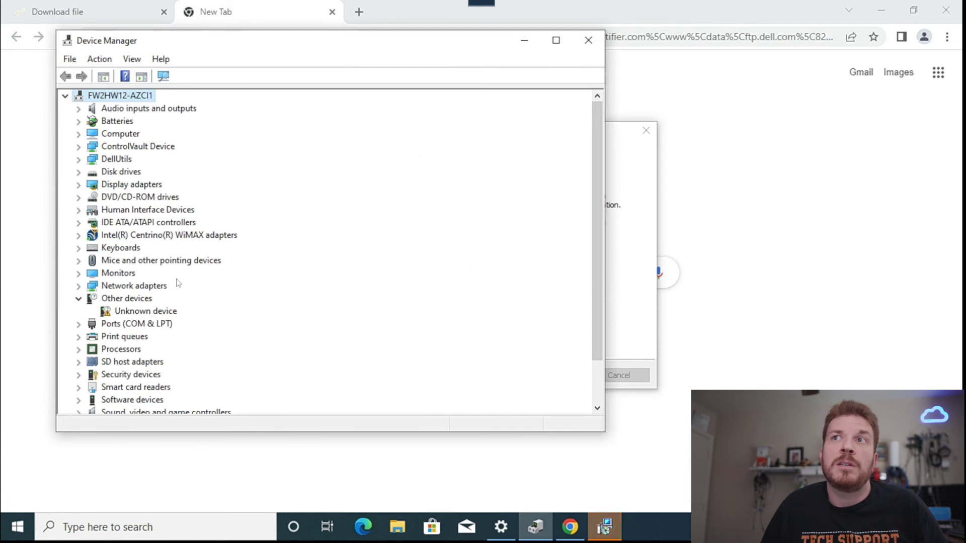
- Expand WiMAX adapters to show the WiMAX 6250 Function Driver and finish the installer
{"action": "left_click", "coordinate": [103, 238]}
{"action": "left_click", "coordinate": [79, 236]}
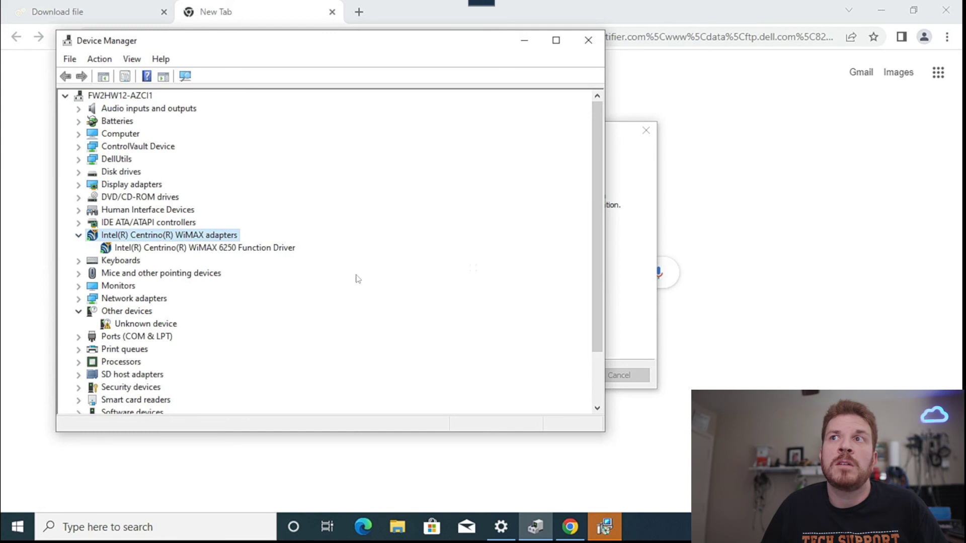
{"action": "left_click", "coordinate": [550, 376]}
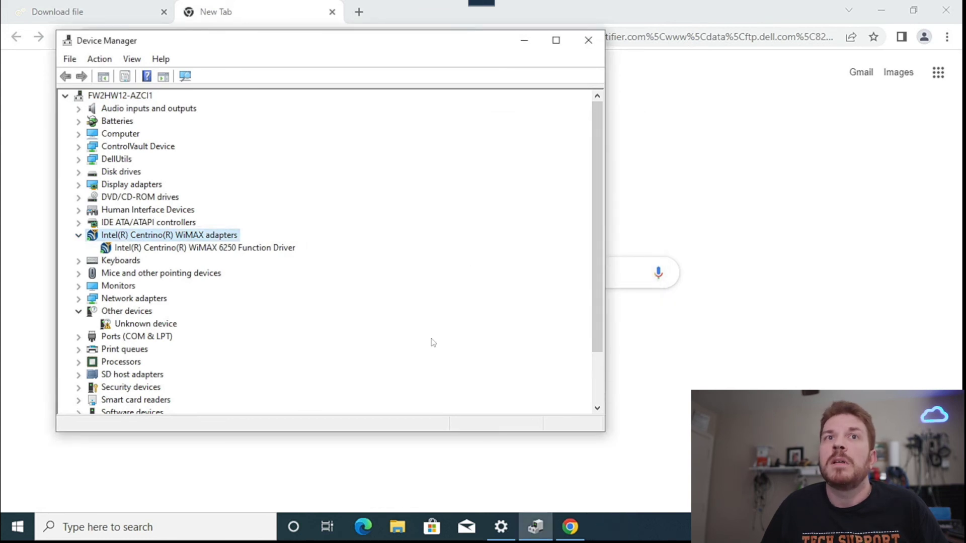
- Disable the Unknown device from its properties and confirm
{"action": "double_click", "coordinate": [146, 324]}
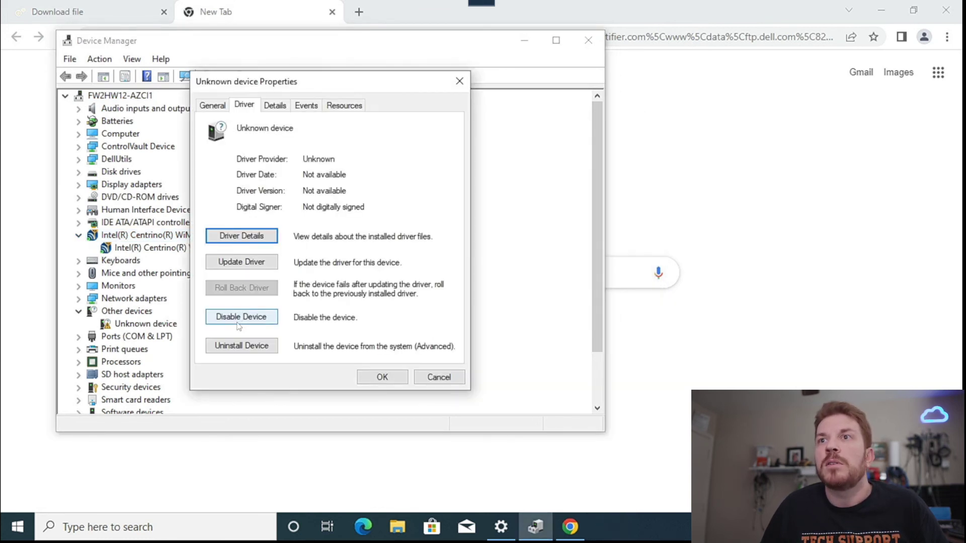
{"action": "left_click", "coordinate": [241, 316]}
{"action": "left_click", "coordinate": [513, 278]}
{"action": "left_click", "coordinate": [381, 376]}
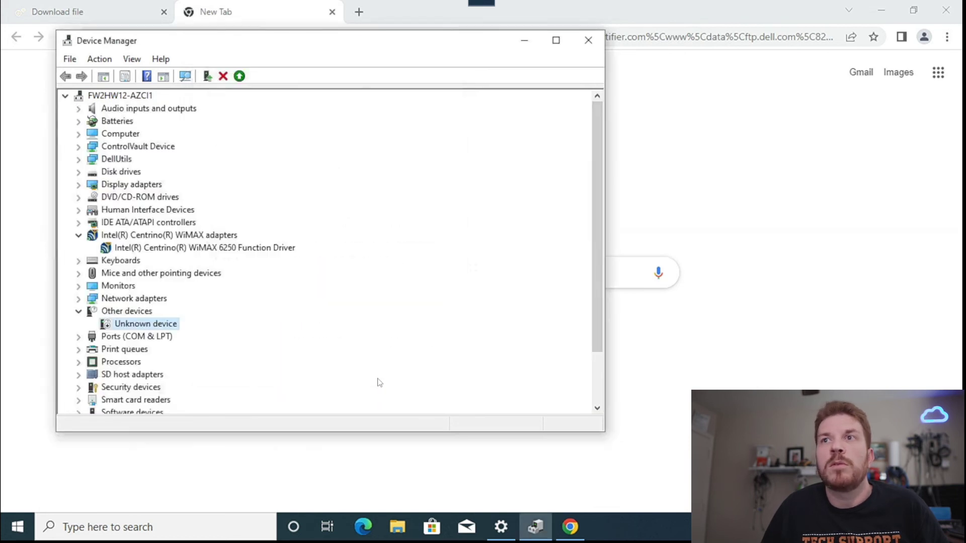